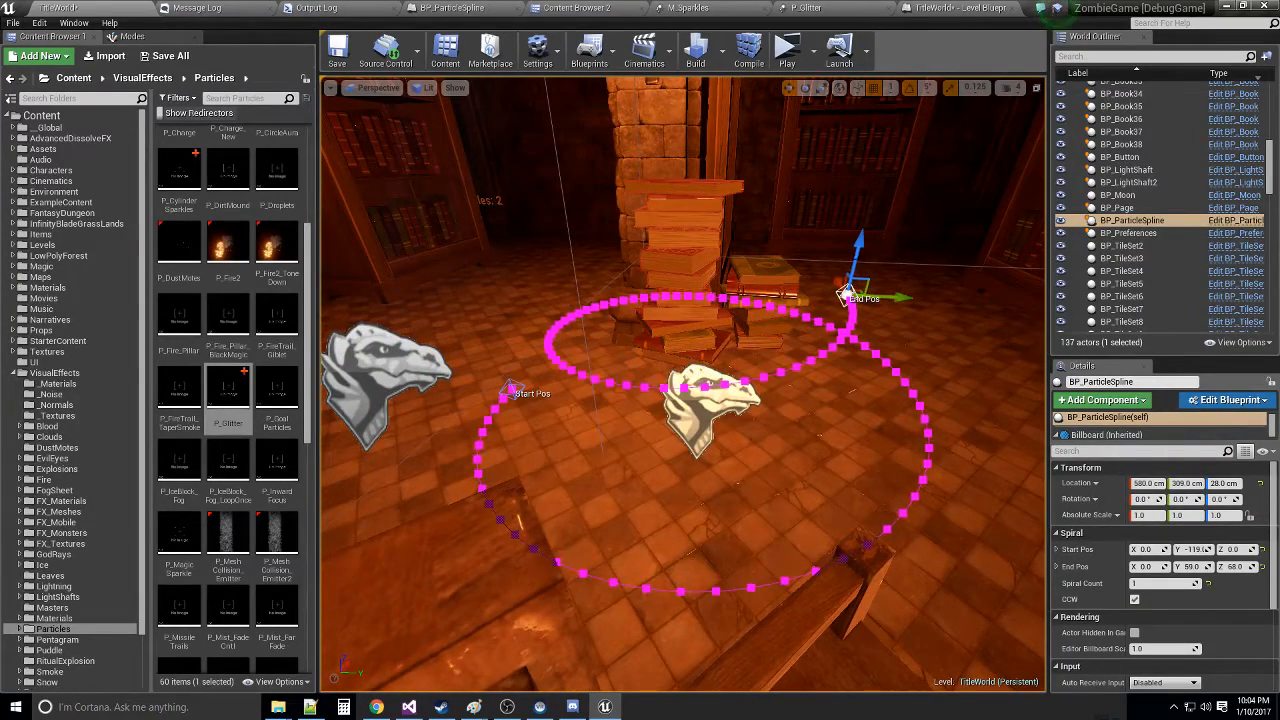
- Raise the particle spline's end position to Z 105 and set its spiral count to 2
{"action": "left_click_drag", "start_coordinate": [857, 258], "coordinate": [898, 152]}
{"action": "key", "text": "a"}
{"action": "right_click_drag", "start_coordinate": [792, 359], "coordinate": [985, 350]}
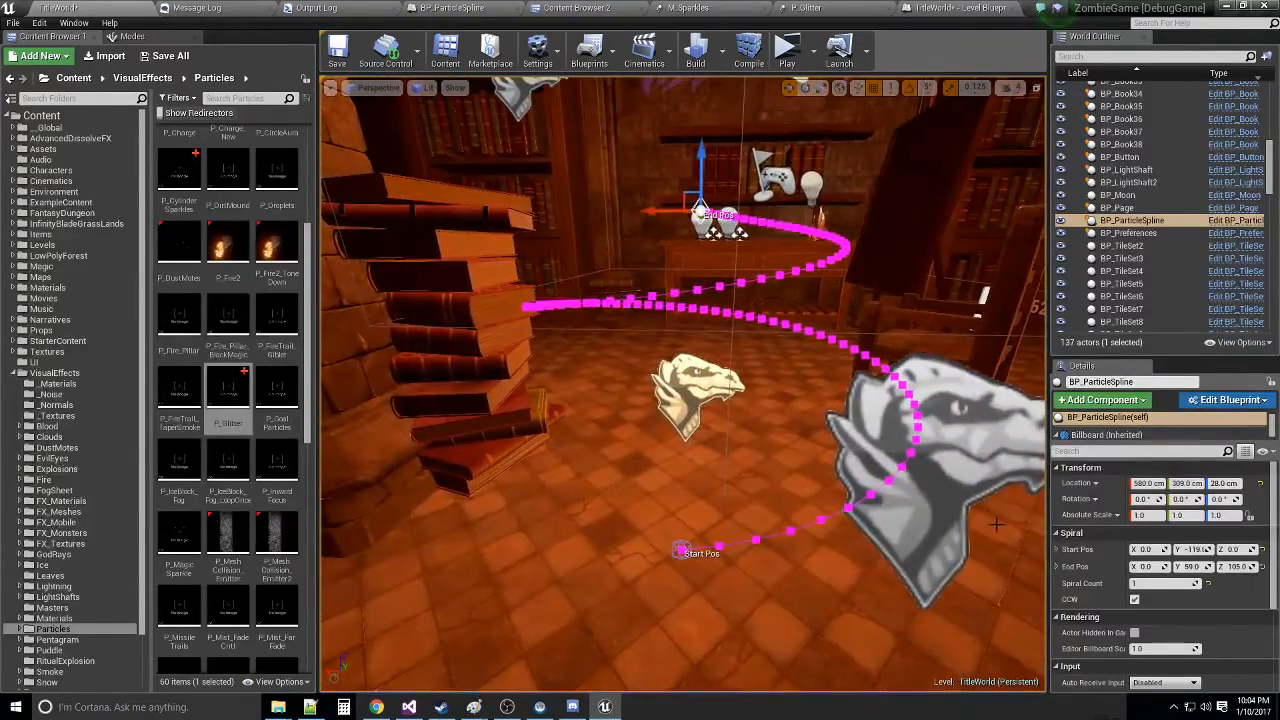
{"action": "left_click_drag", "start_coordinate": [1160, 583], "coordinate": [1172, 583]}
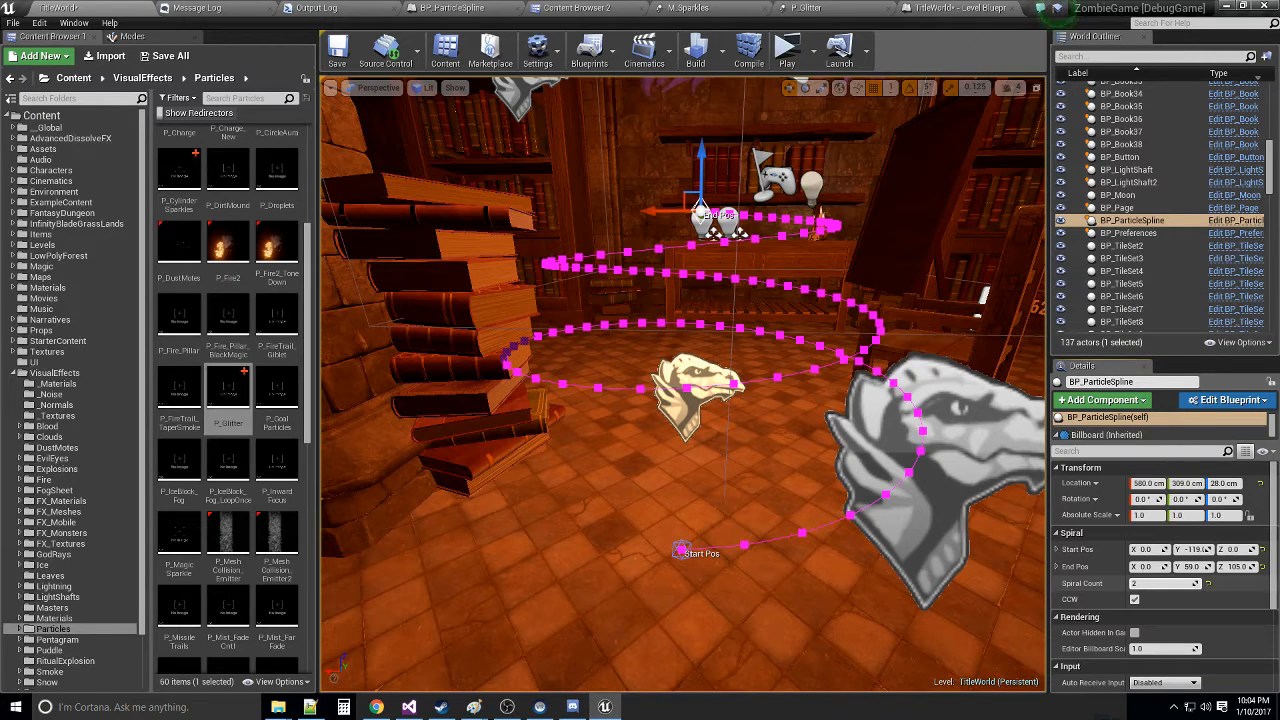
{"action": "mouse_move", "coordinate": [1172, 583]}
{"action": "left_mouse_down"}
{"action": "mouse_move", "coordinate": [1188, 583]}
{"action": "mouse_move", "coordinate": [1172, 583]}
{"action": "left_mouse_up"}
- Move the BP_ParticleSpline actor to X 570, Y 311 cm and shift its start position to Y -57
{"action": "right_click_drag", "start_coordinate": [880, 402], "coordinate": [716, 318]}
{"action": "left_click", "coordinate": [716, 318]}
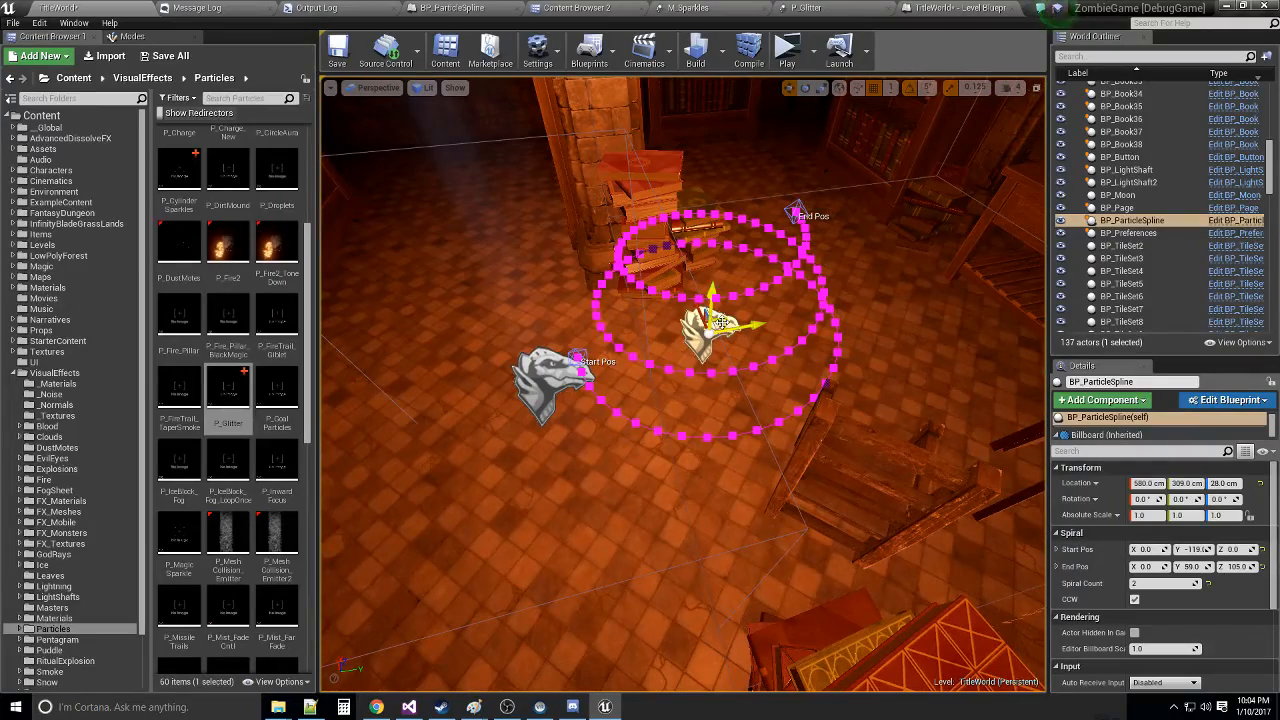
{"action": "mouse_move", "coordinate": [718, 322]}
{"action": "left_mouse_down"}
{"action": "mouse_move", "coordinate": [838, 301]}
{"action": "mouse_move", "coordinate": [722, 327]}
{"action": "left_mouse_up"}
{"action": "right_click_drag", "start_coordinate": [722, 327], "coordinate": [658, 274]}
{"action": "left_click", "coordinate": [651, 439]}
{"action": "left_click_drag", "start_coordinate": [691, 420], "coordinate": [758, 392]}
- Move the spiral's end position outward to Y 81 and up to Z 167
{"action": "left_click", "coordinate": [858, 226]}
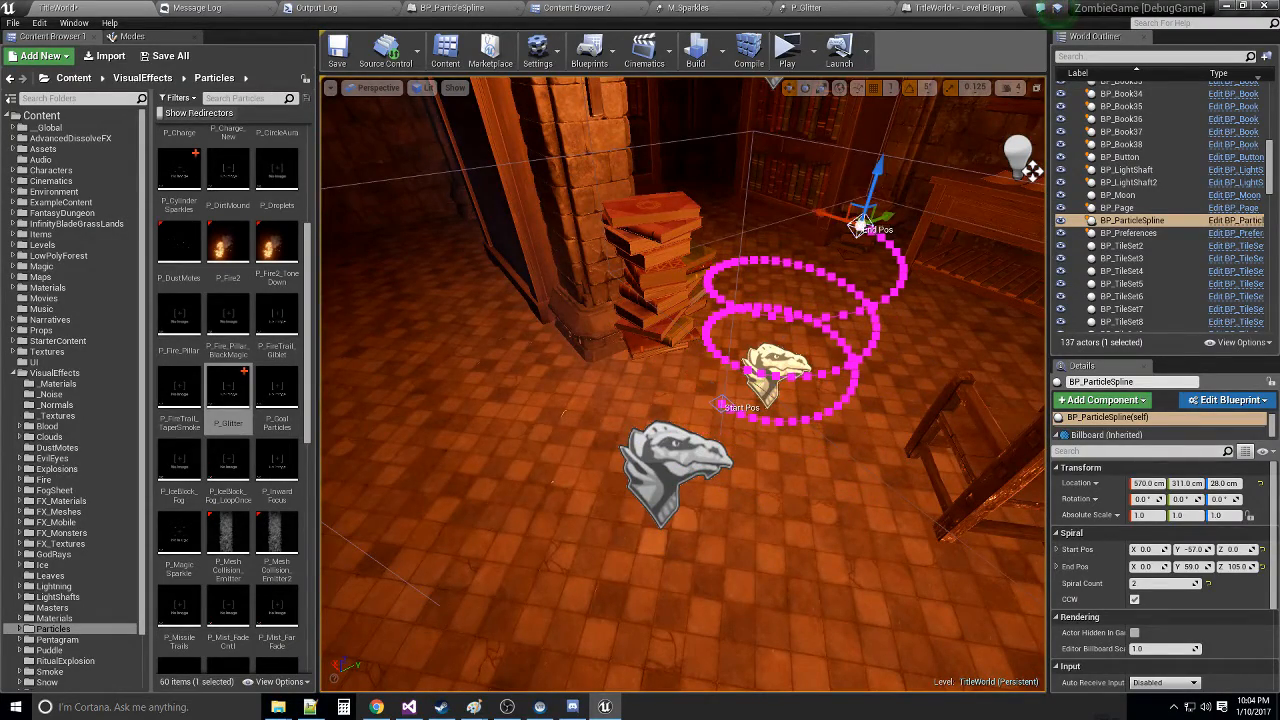
{"action": "right_click_drag", "start_coordinate": [860, 226], "coordinate": [792, 184]}
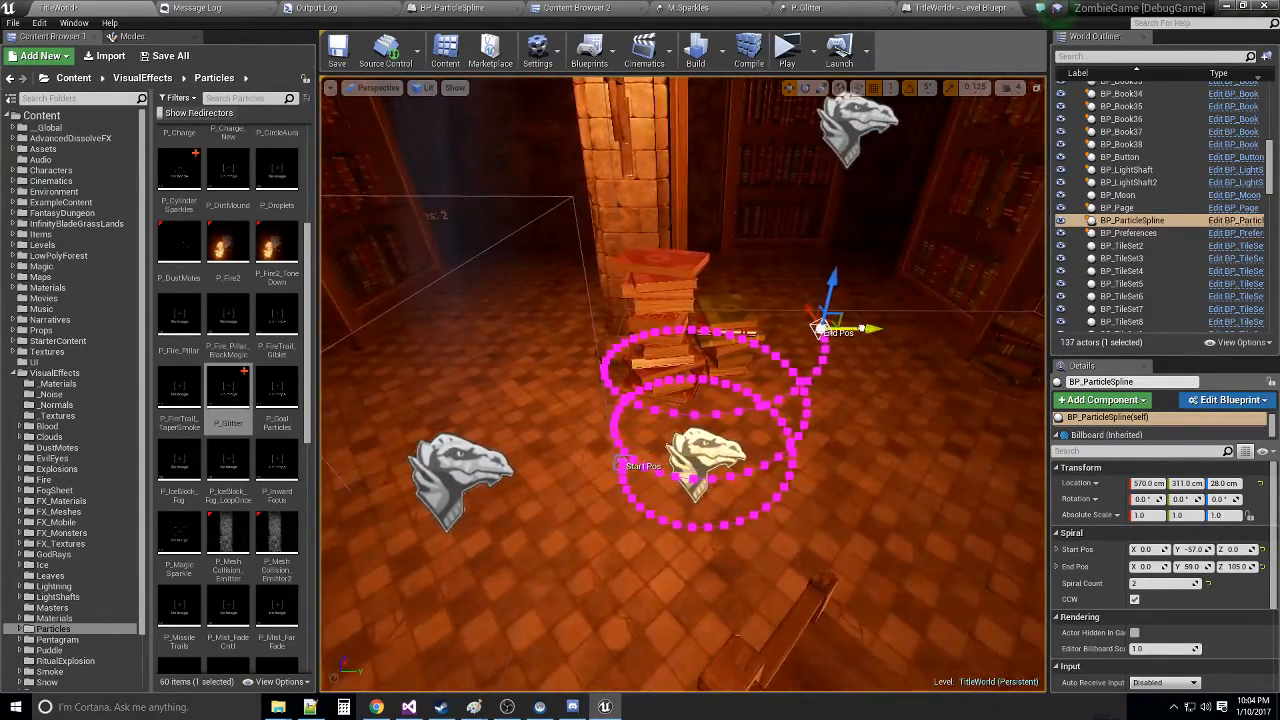
{"action": "left_click_drag", "start_coordinate": [870, 328], "coordinate": [884, 322]}
{"action": "left_click_drag", "start_coordinate": [876, 278], "coordinate": [938, 148]}
- Move the spiral's start position closer to the actor's centre, to Y -36
{"action": "left_click", "coordinate": [625, 461]}
{"action": "left_click_drag", "start_coordinate": [656, 462], "coordinate": [690, 462]}
{"action": "mouse_move", "coordinate": [690, 462]}
{"action": "right_mouse_down"}
{"action": "mouse_move", "coordinate": [766, 486]}
{"action": "mouse_move", "coordinate": [697, 466]}
{"action": "mouse_move", "coordinate": [695, 481]}
{"action": "right_mouse_up"}
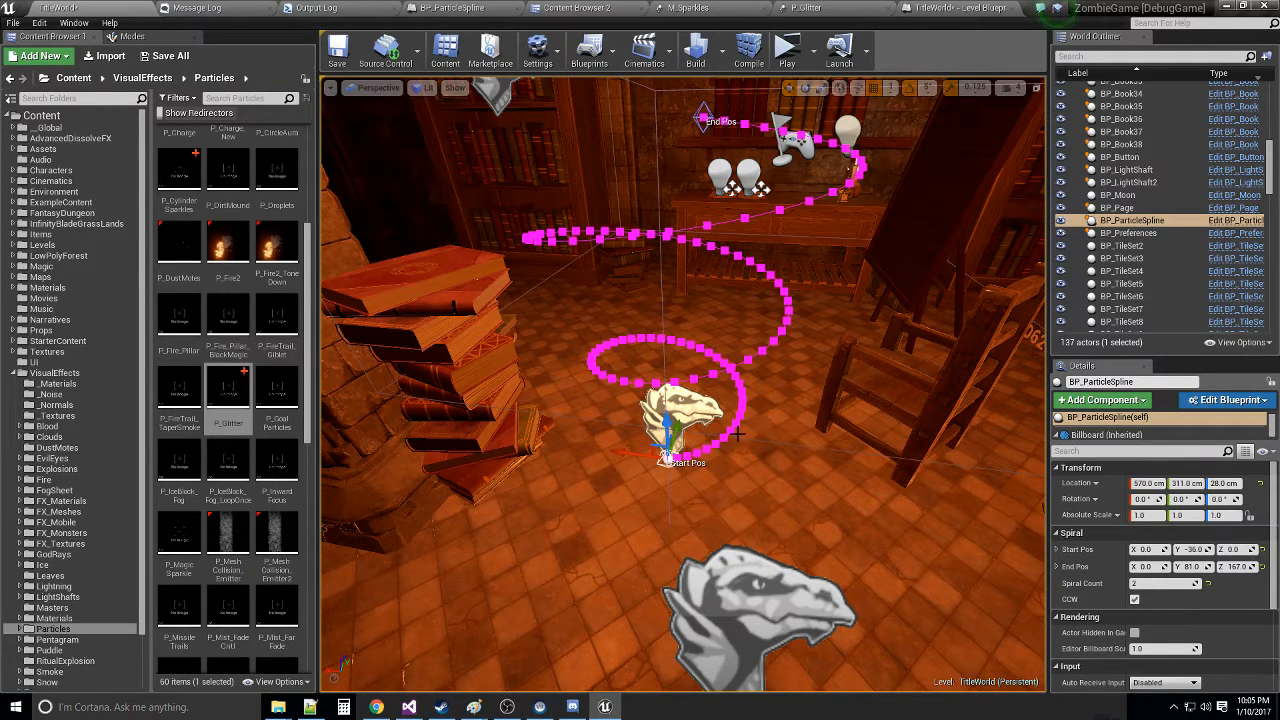
- Examine the spiral's point spacing and widening radius from start to end from several angles around the room
{"action": "right_click_drag", "start_coordinate": [603, 508], "coordinate": [739, 517]}
{"action": "key", "text": "w"}
{"action": "key", "text": "a"}
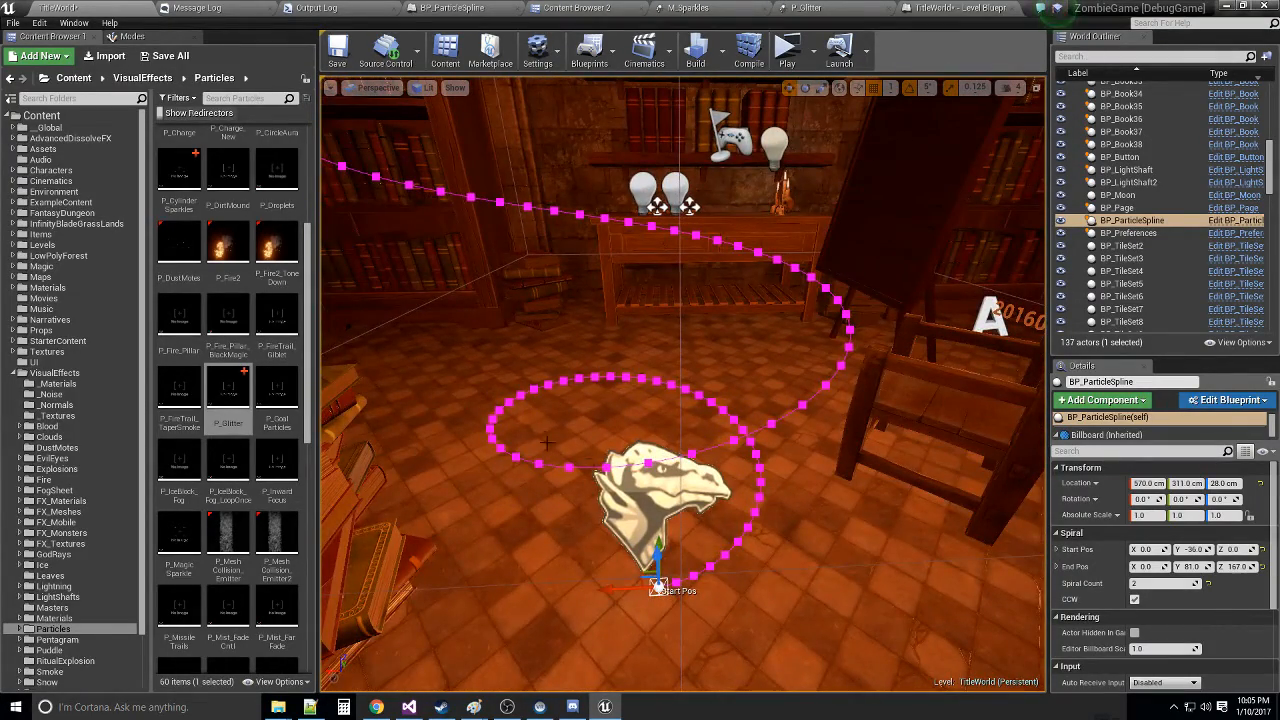
{"action": "right_click_drag", "start_coordinate": [746, 471], "coordinate": [645, 452]}
{"action": "key", "text": "s"}
{"action": "key", "text": "d"}
{"action": "key", "text": "s"}
{"action": "key", "text": "a"}
{"action": "key", "text": "w"}
{"action": "key", "text": "s"}
{"action": "key", "text": "d"}
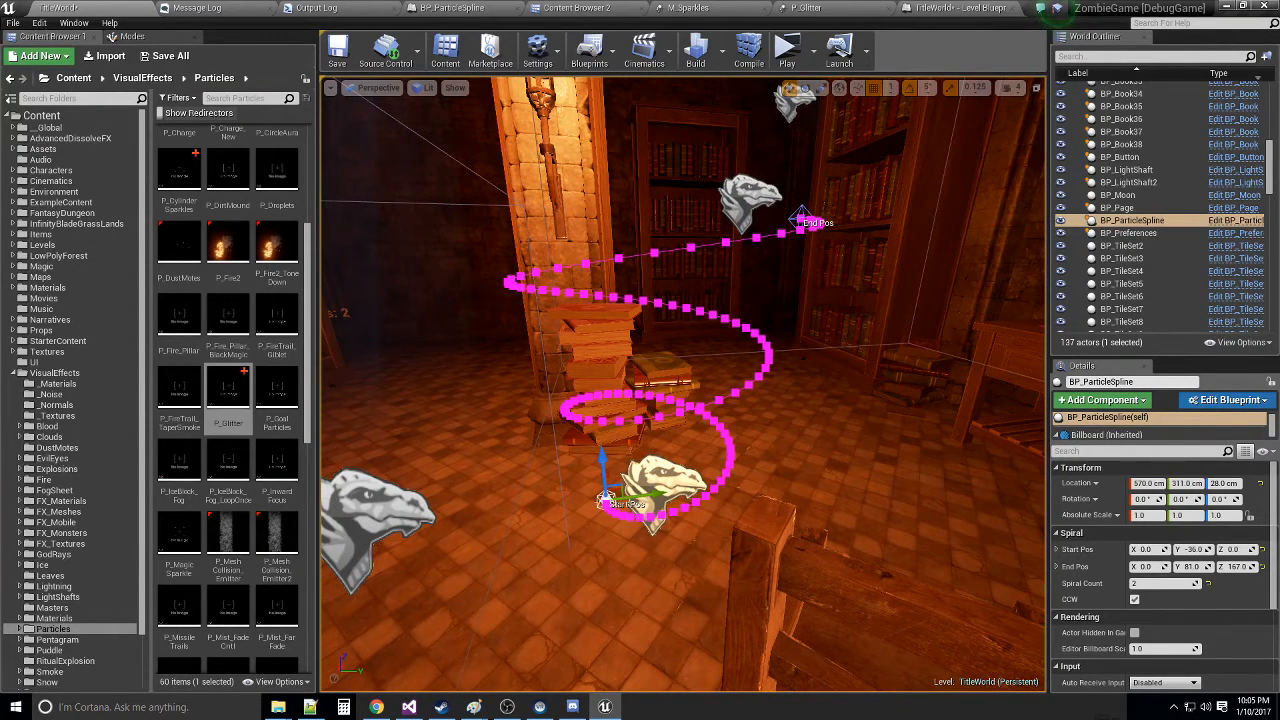
{"action": "right_click_drag", "start_coordinate": [645, 452], "coordinate": [643, 452]}
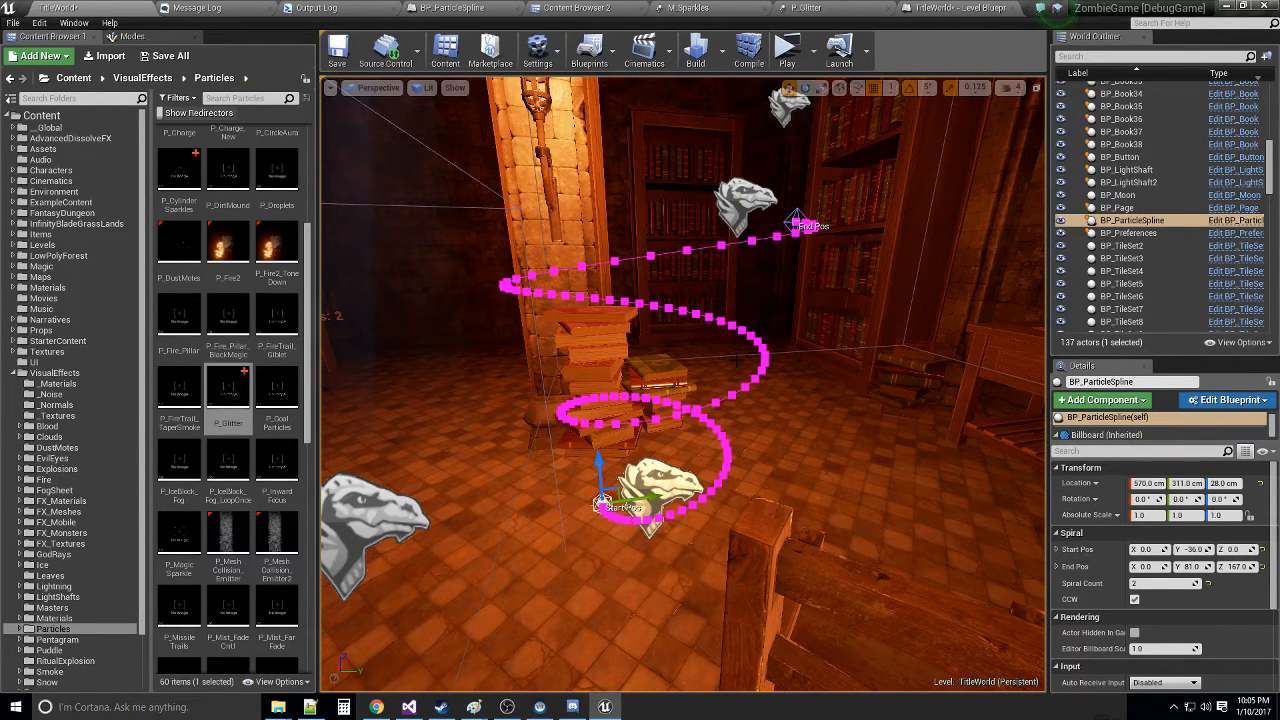
{"action": "right_click_drag", "start_coordinate": [824, 437], "coordinate": [664, 478]}
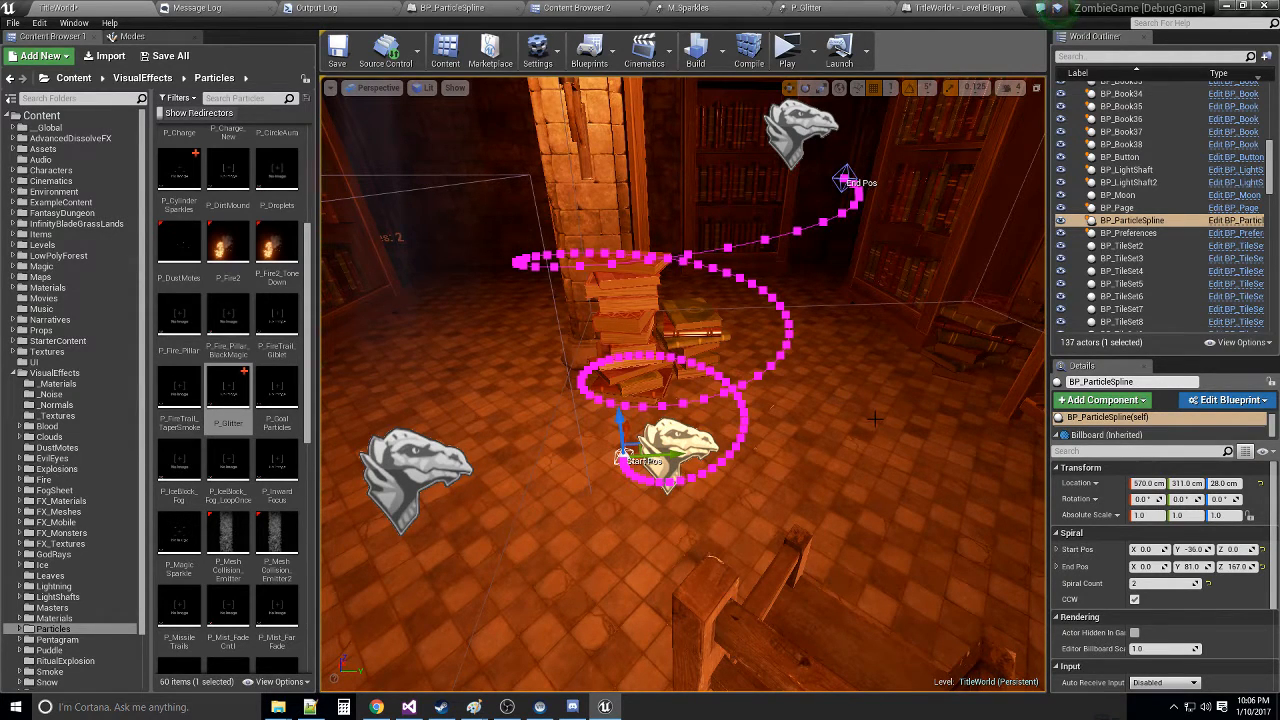
{"action": "right_click_drag", "start_coordinate": [892, 424], "coordinate": [902, 374]}
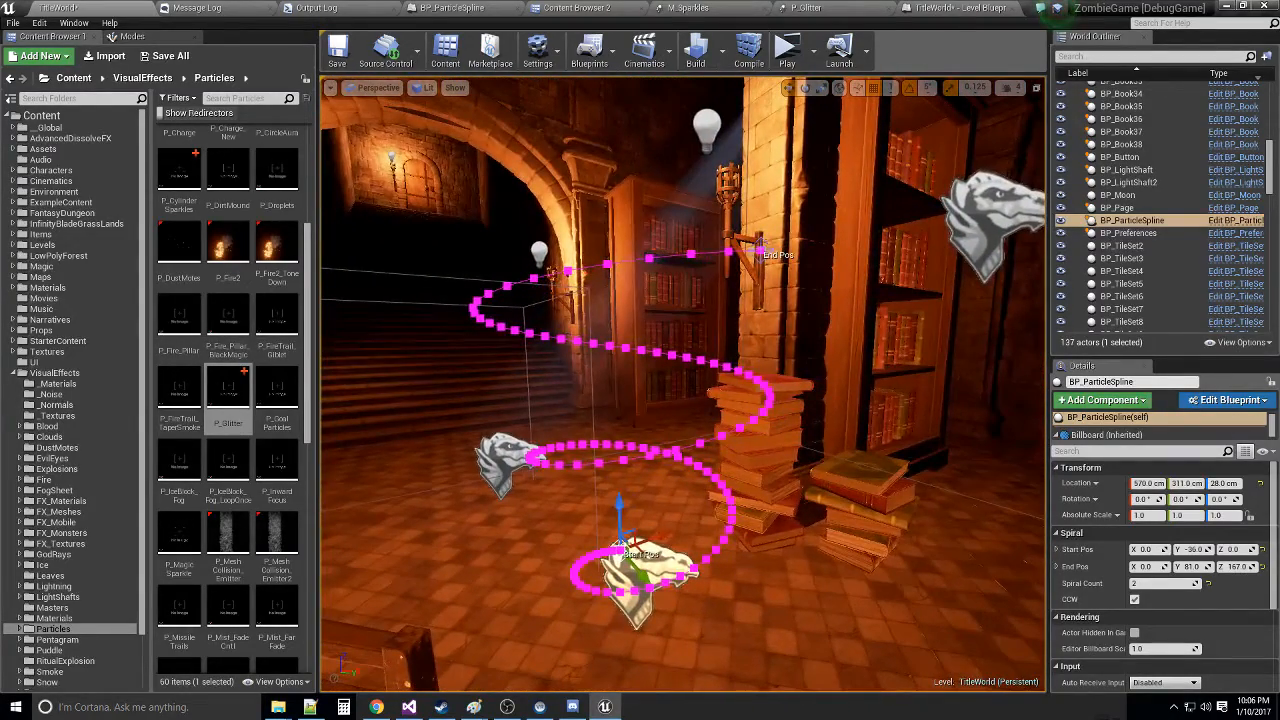
- Lower the spiral's end position to Z 129
{"action": "left_click", "coordinate": [761, 251]}
{"action": "left_click_drag", "start_coordinate": [763, 221], "coordinate": [743, 336]}
{"action": "right_click_drag", "start_coordinate": [743, 336], "coordinate": [800, 385]}
{"action": "key", "text": "f"}
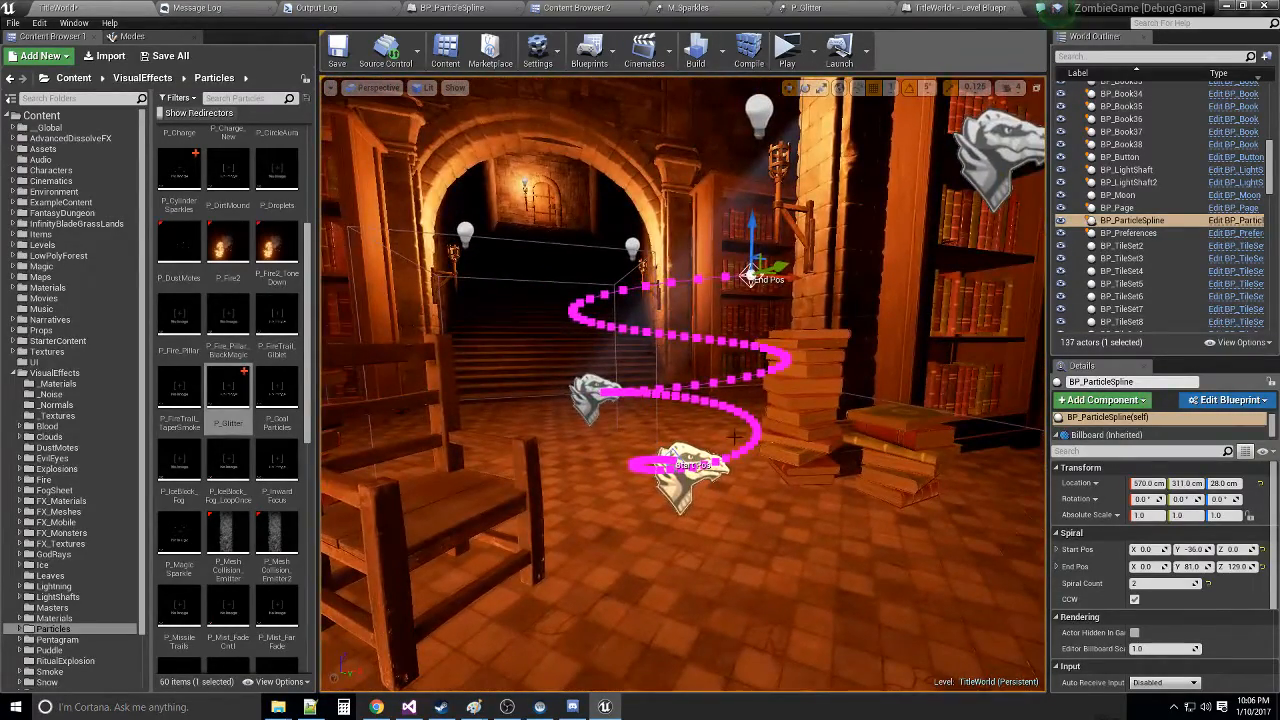
- Play the level to preview the sparkle trail, end the preview, and inspect the particle spline's spiral in the viewport
{"action": "left_click", "coordinate": [786, 47]}
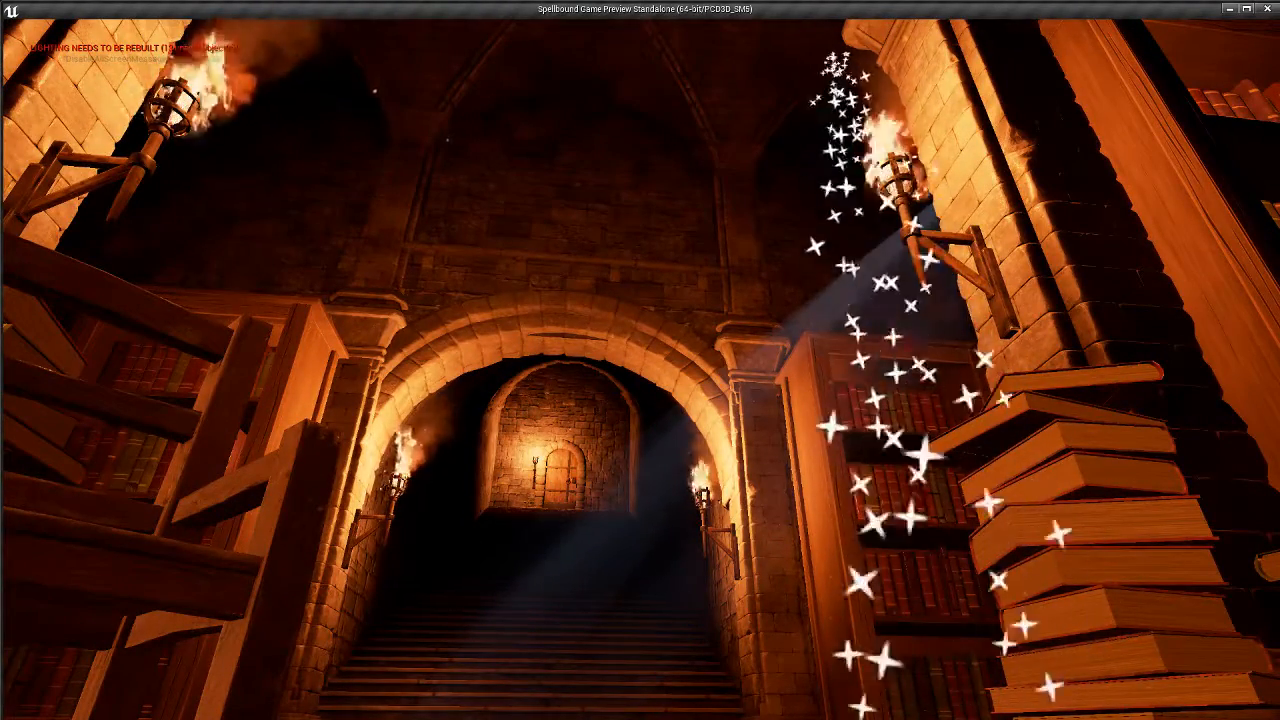
{"action": "key", "text": "Escape"}
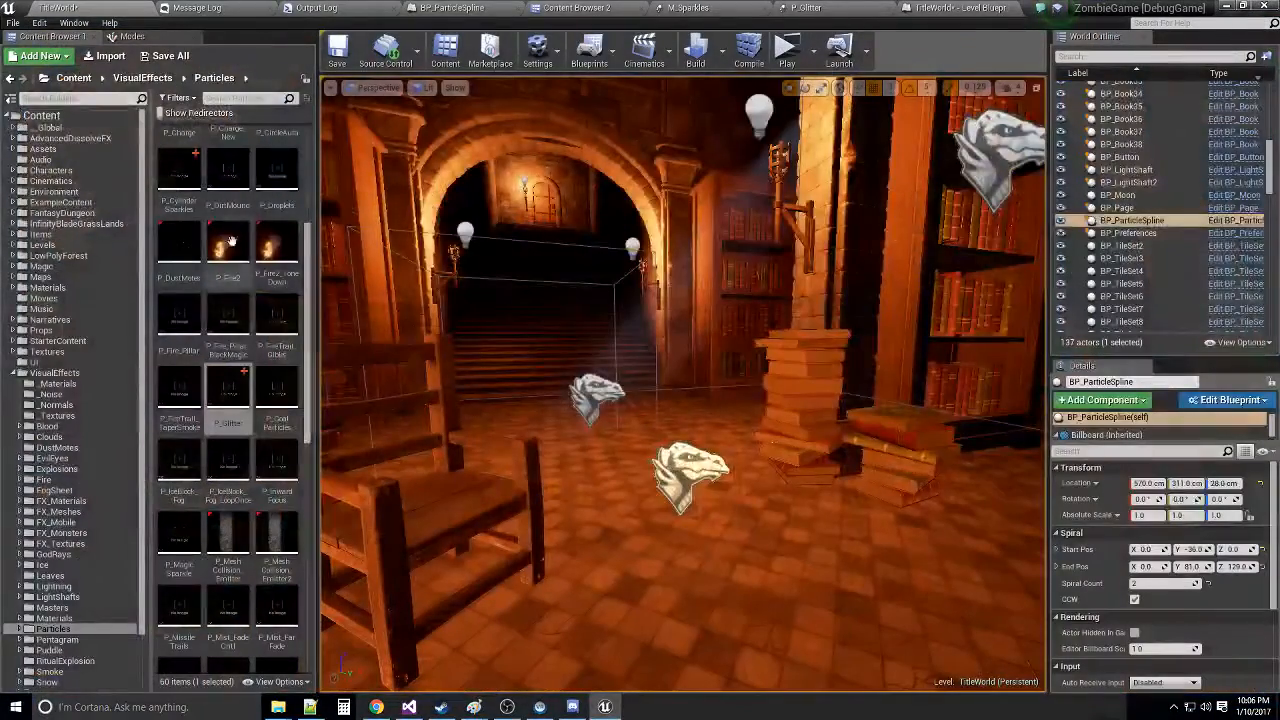
{"action": "left_click", "coordinate": [667, 468]}
{"action": "right_click_drag", "start_coordinate": [690, 468], "coordinate": [543, 401]}
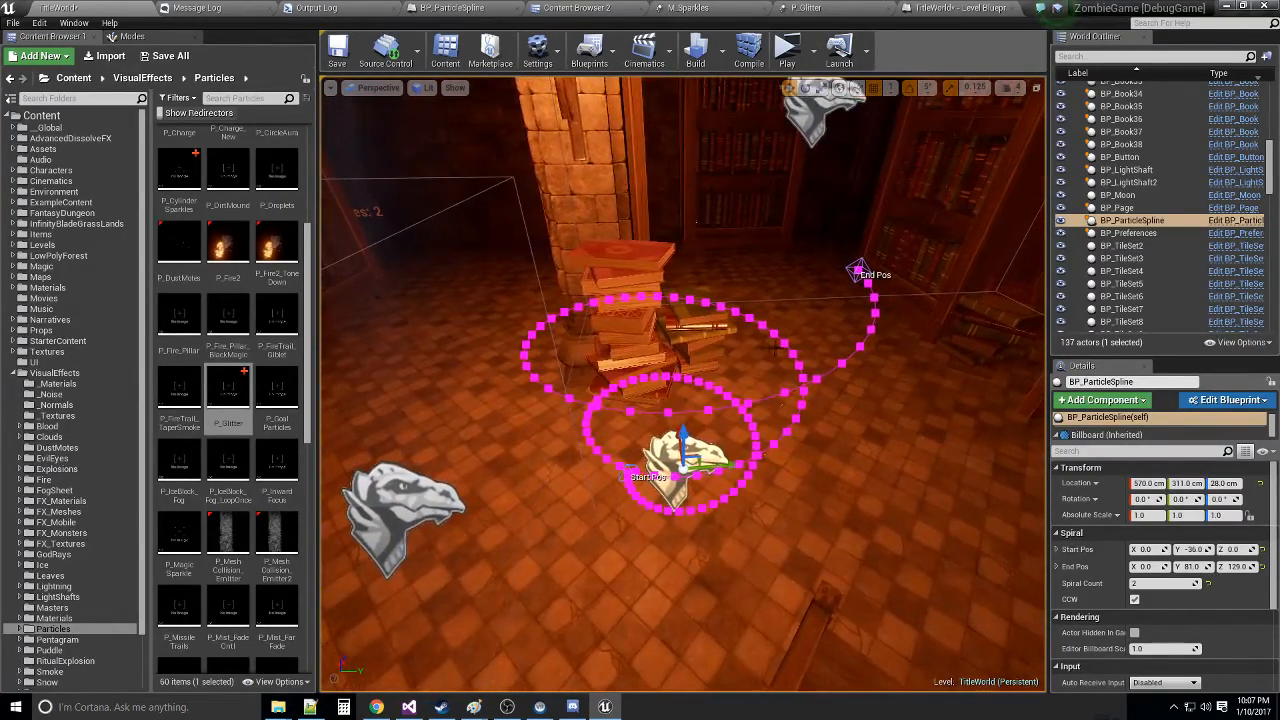